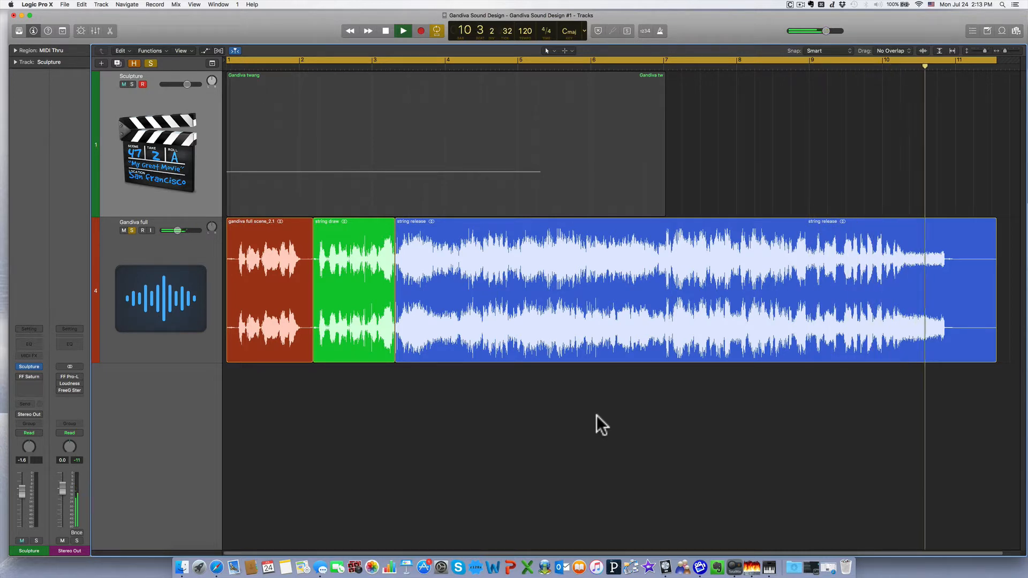
Step: Stop playback and load the "Gandiva bow - init" setting in Sculpture
{"action": "key", "text": "space"}
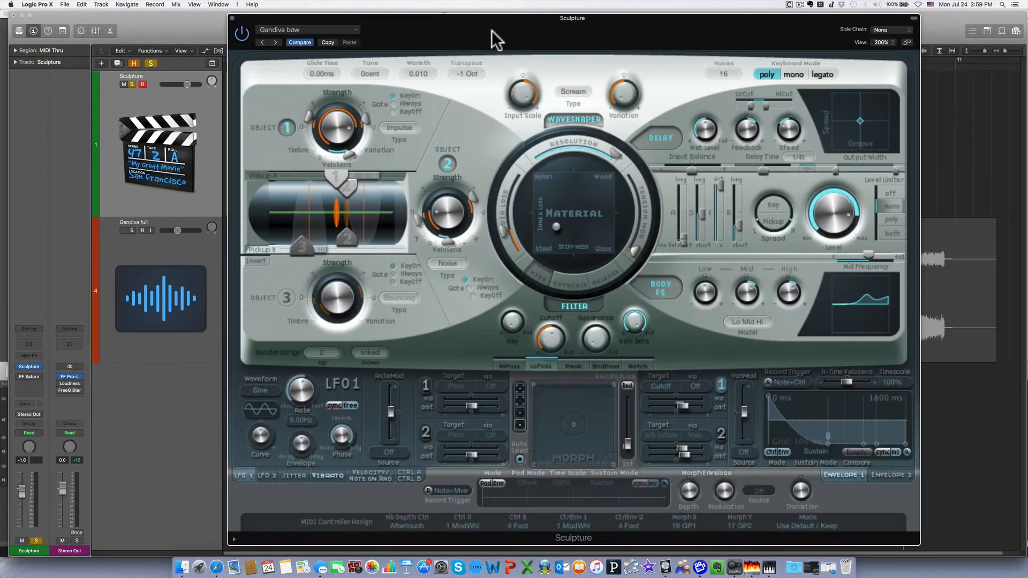
{"action": "left_click", "coordinate": [308, 30]}
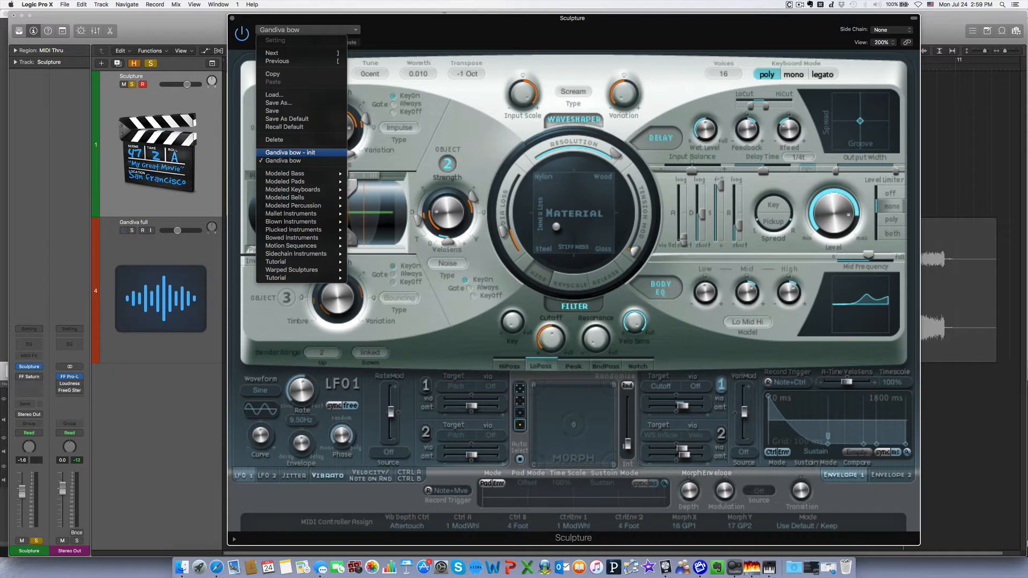
{"action": "left_click", "coordinate": [303, 152]}
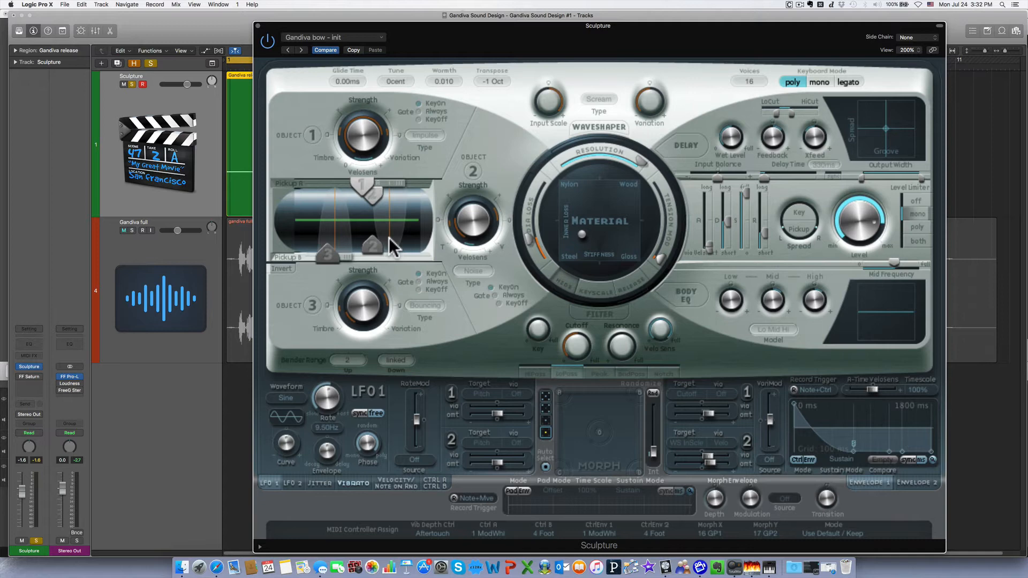
Step: Switch on Object 1 and review its excitation types, keeping Impulse
{"action": "left_click", "coordinate": [313, 133]}
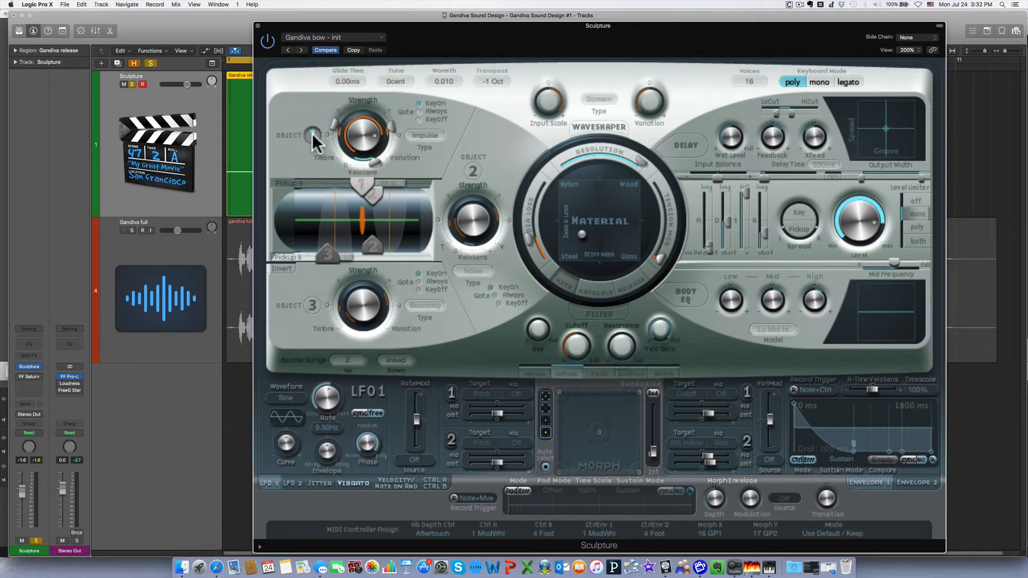
{"action": "left_click", "coordinate": [433, 133]}
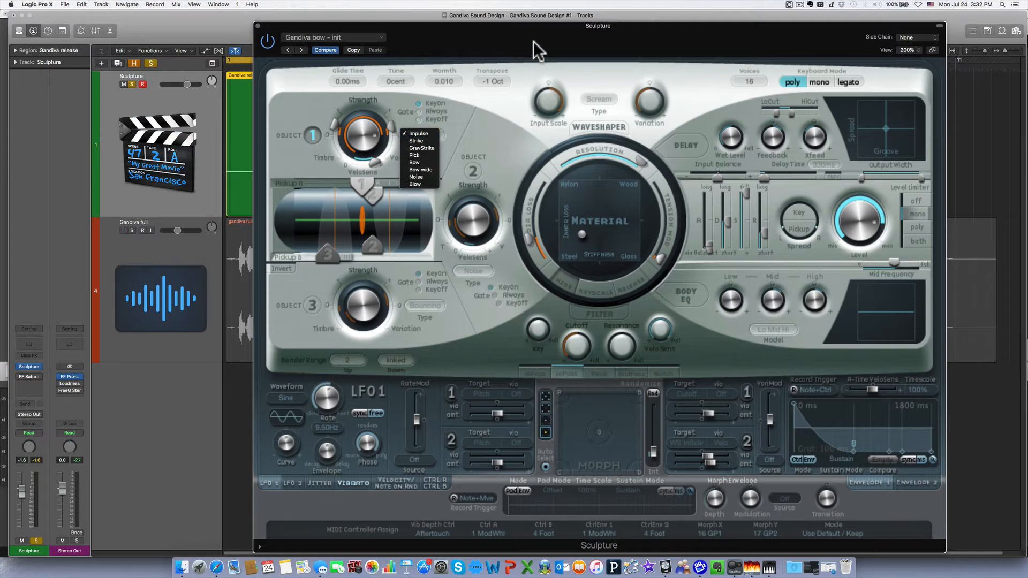
{"action": "key", "text": "Escape"}
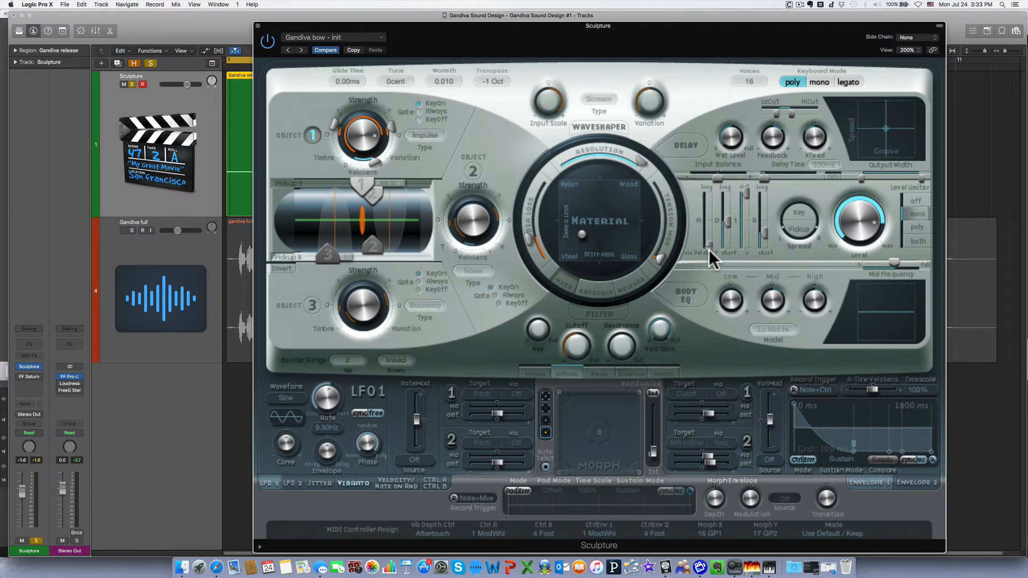
Step: Play the sound and try a longer amplitude envelope attack, returning the attack to its short setting
{"action": "key", "text": "space"}
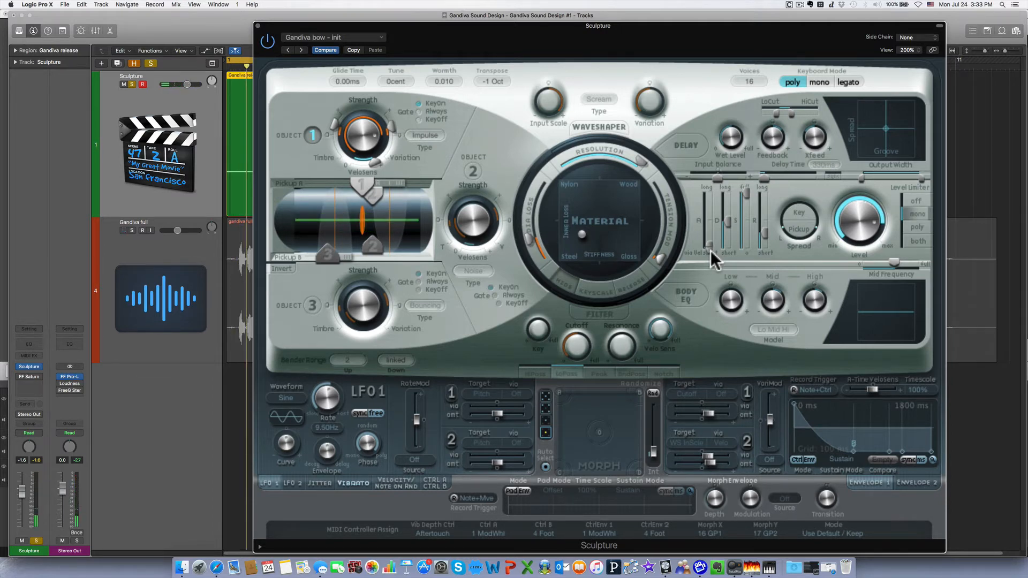
{"action": "left_click_drag", "start_coordinate": [711, 250], "coordinate": [712, 228]}
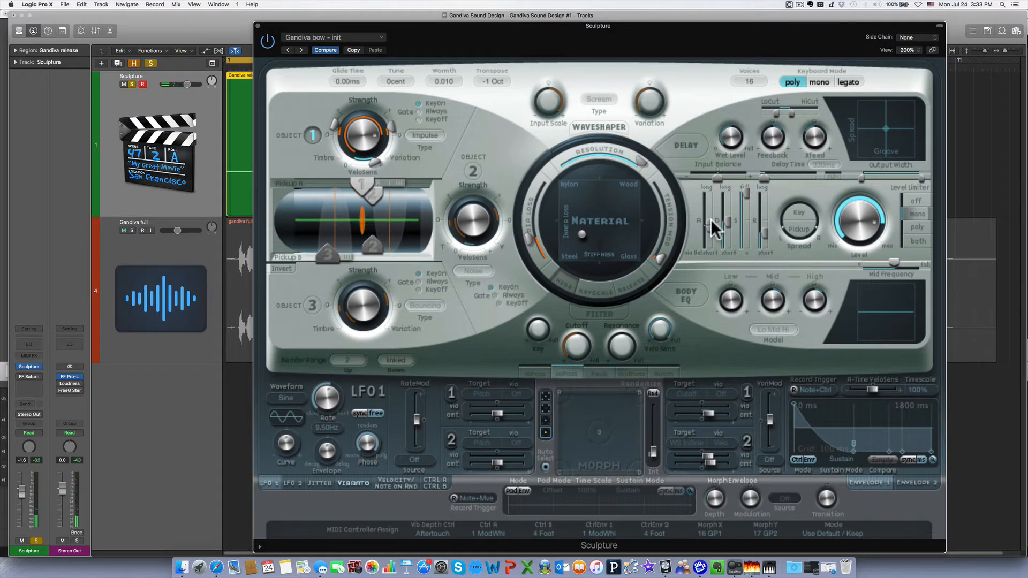
{"action": "left_click_drag", "start_coordinate": [711, 219], "coordinate": [712, 243]}
{"action": "left_click_drag", "start_coordinate": [551, 43], "coordinate": [516, 36]}
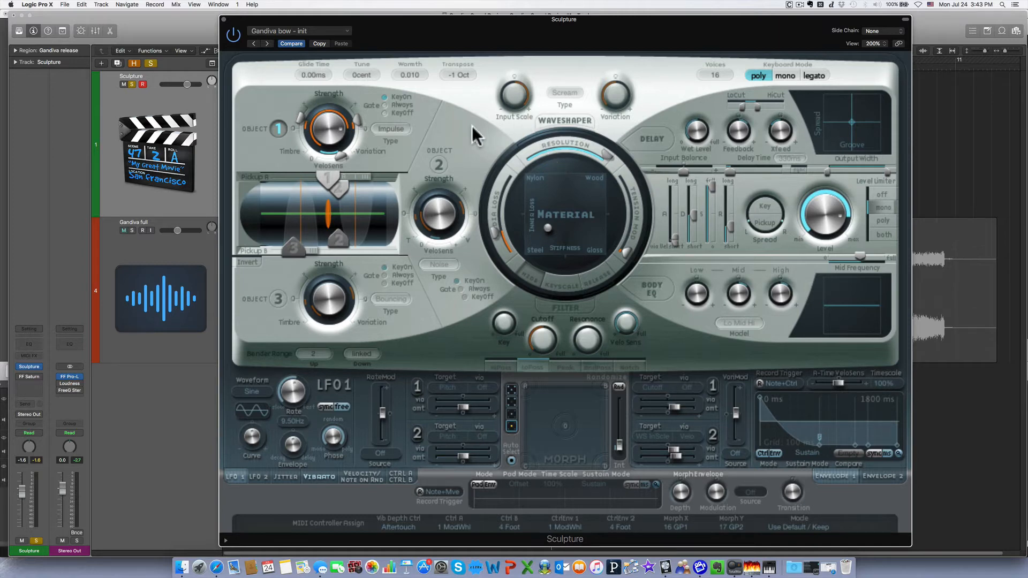
Step: Switch on Object 2 with the Noise type, comparing the sound with and without it
{"action": "left_click", "coordinate": [438, 162]}
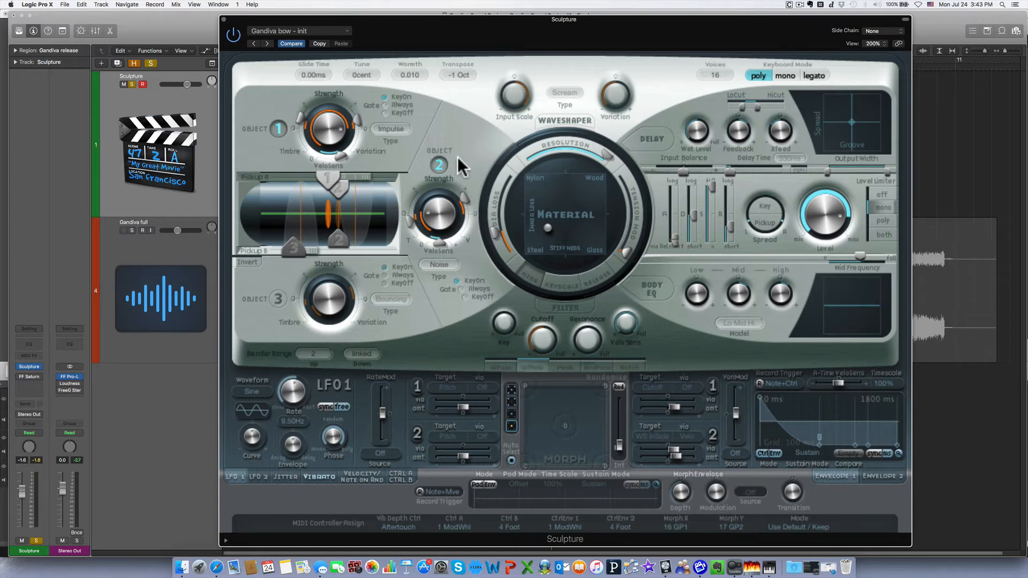
{"action": "left_click", "coordinate": [439, 264]}
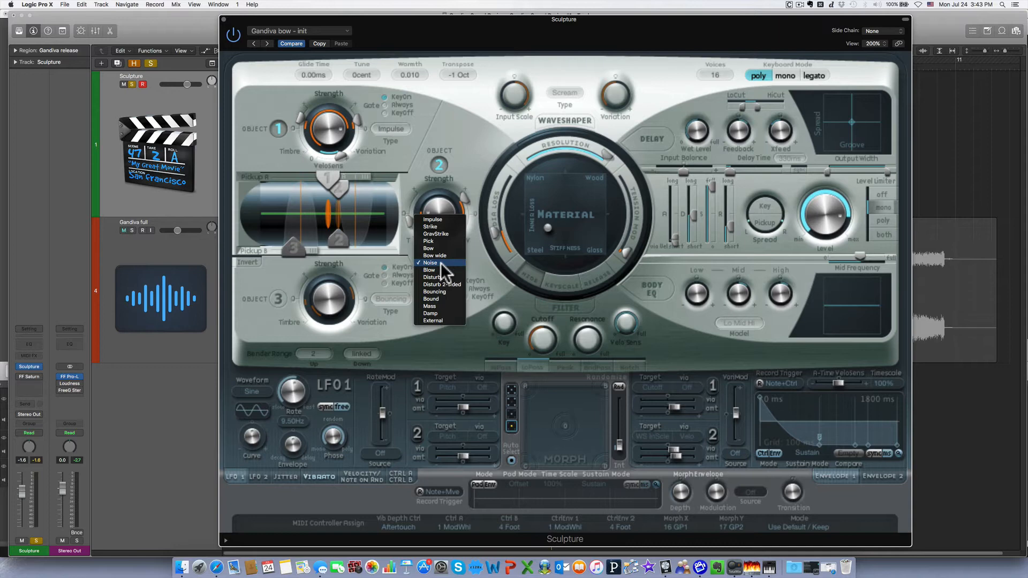
{"action": "left_click", "coordinate": [455, 161]}
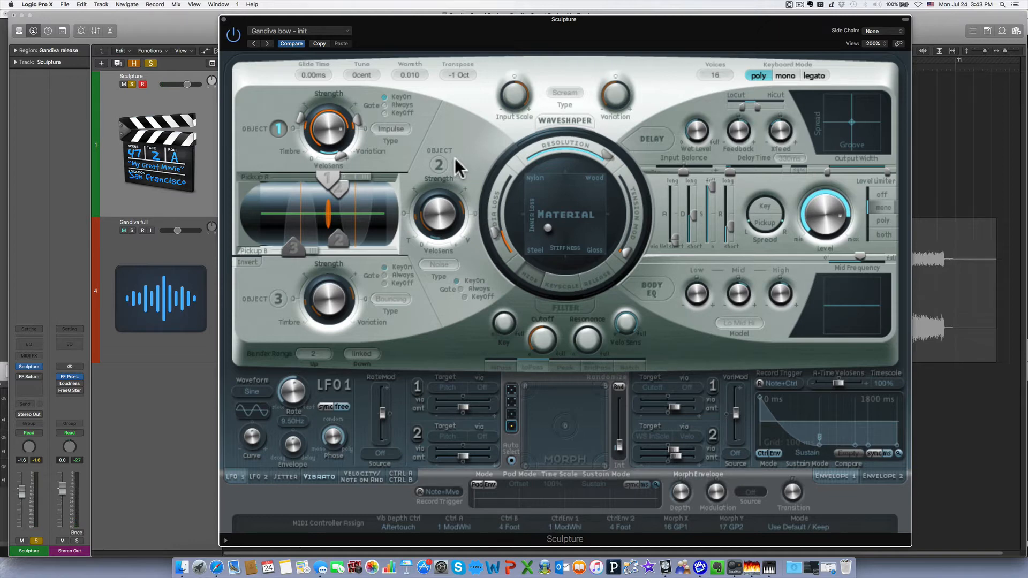
{"action": "left_click", "coordinate": [438, 160]}
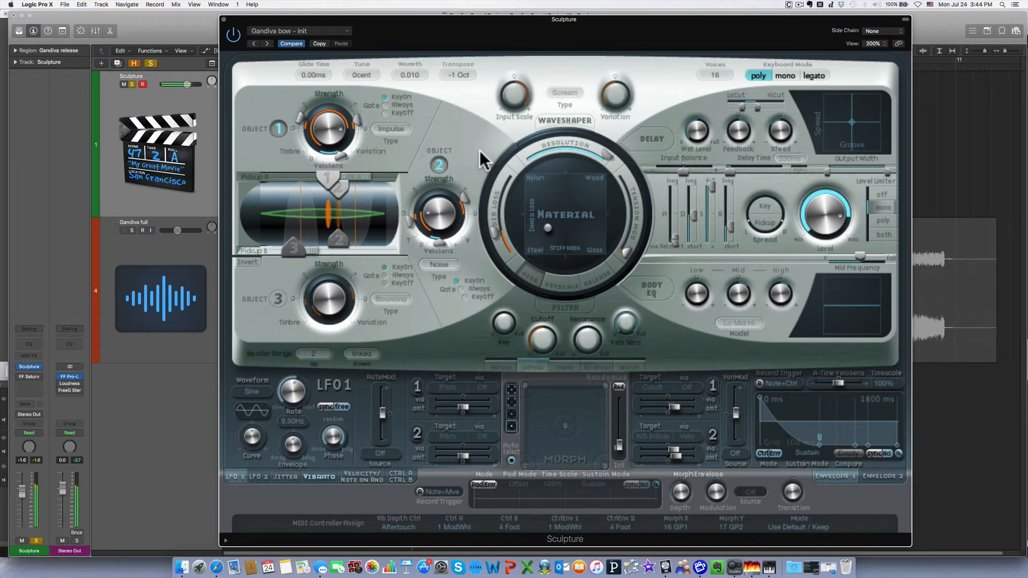
{"action": "left_click", "coordinate": [440, 164]}
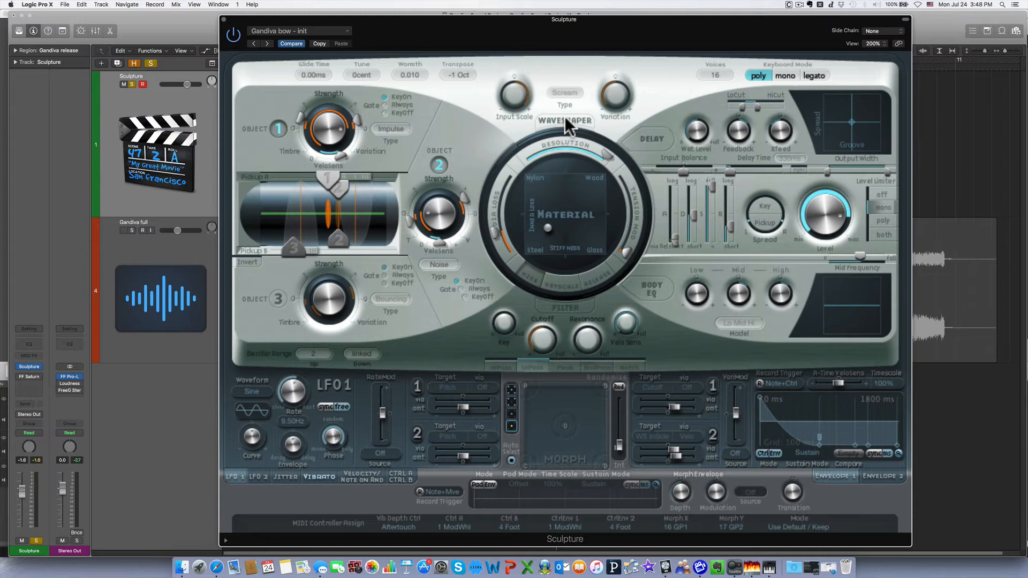
Step: Switch on the Waveshaper with the Scream type, comparing the sound with and without it
{"action": "left_click", "coordinate": [565, 120]}
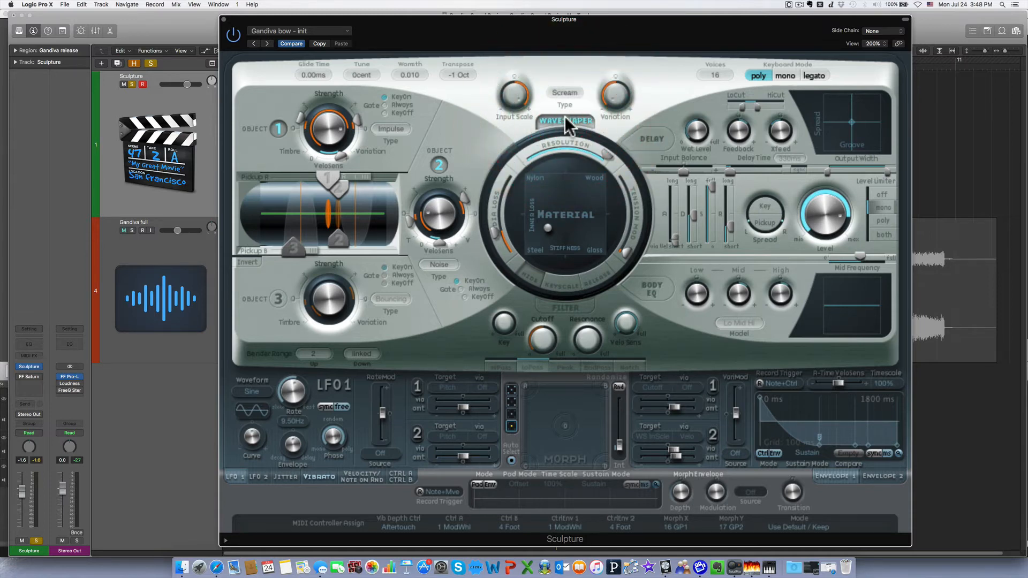
{"action": "left_click", "coordinate": [567, 93]}
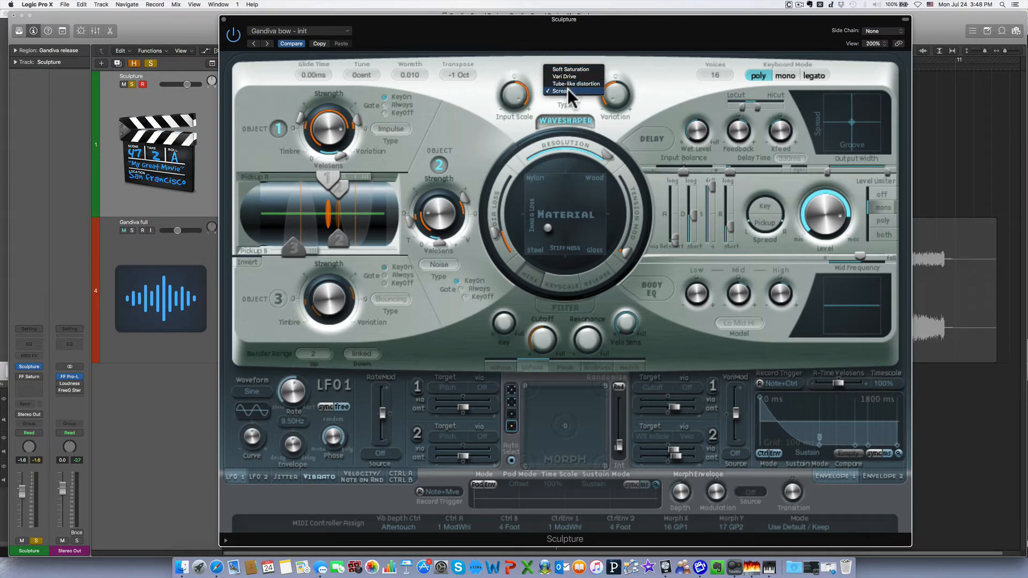
{"action": "left_click", "coordinate": [568, 90]}
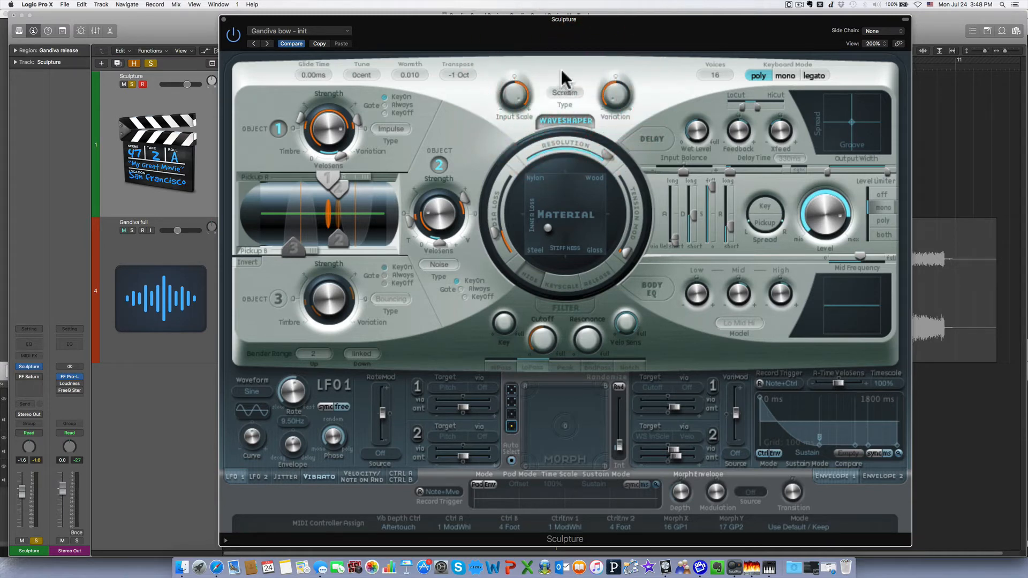
{"action": "left_click", "coordinate": [566, 119]}
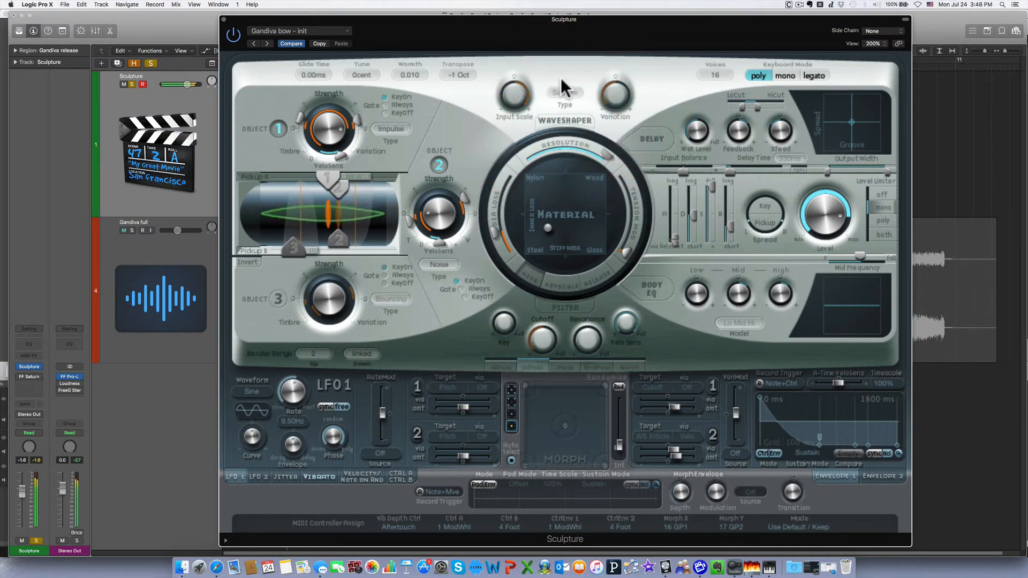
{"action": "left_click", "coordinate": [563, 117]}
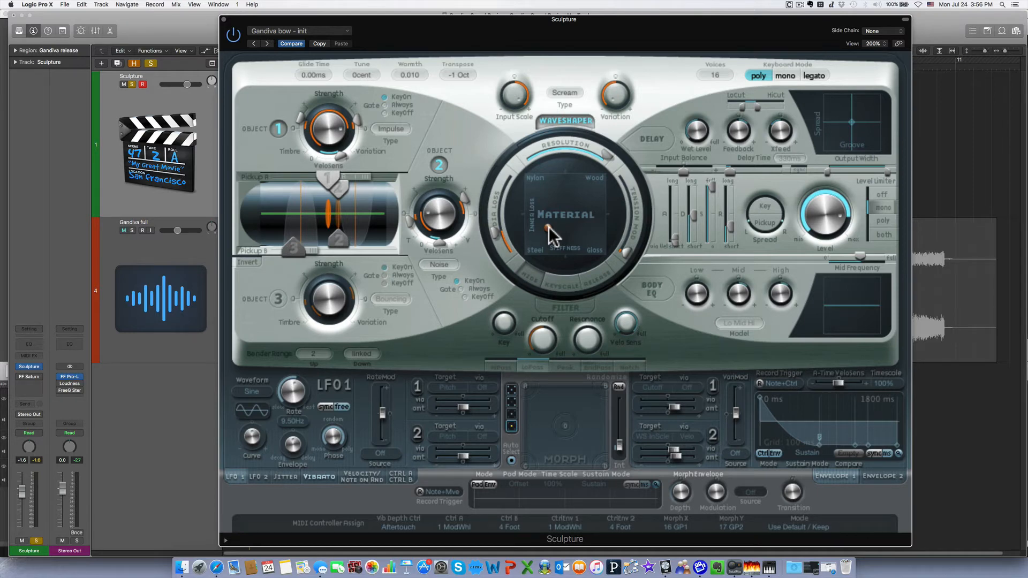
Step: Switch off the Waveshaper and Object 2, and try the Material pad ball towards Nylon, Wood, Glass and Steel
{"action": "left_click", "coordinate": [565, 118]}
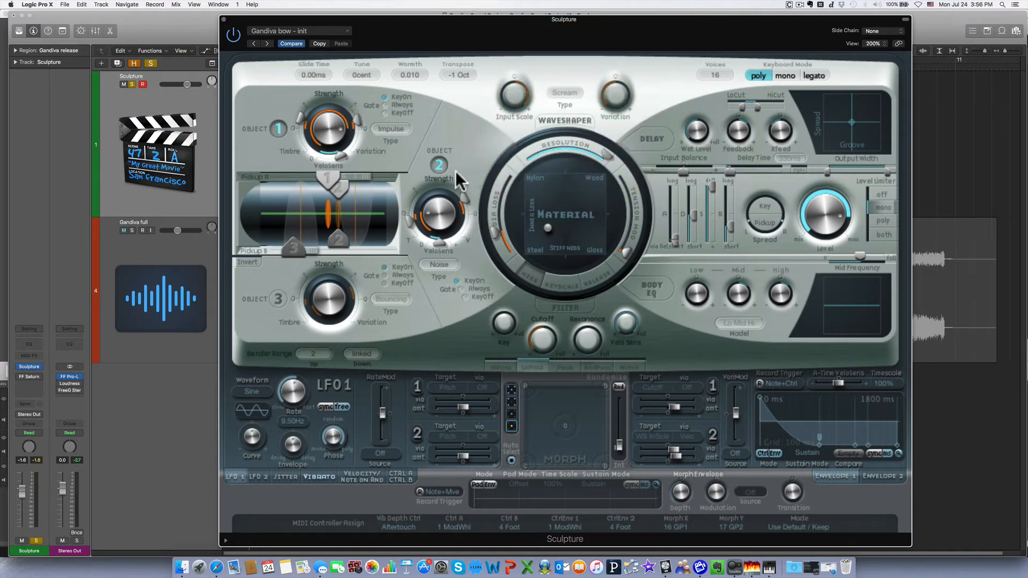
{"action": "left_click", "coordinate": [439, 163]}
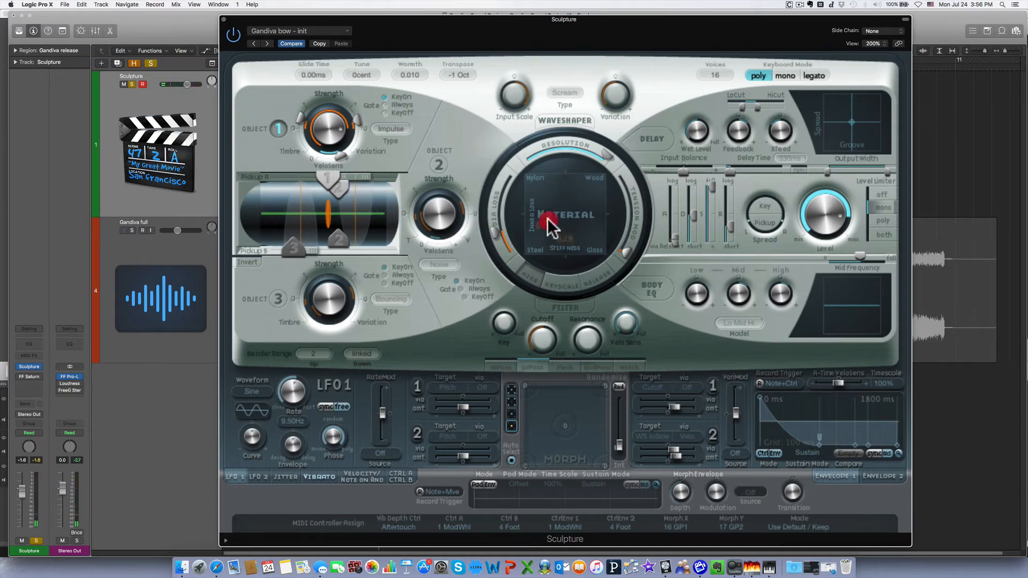
{"action": "left_click_drag", "start_coordinate": [542, 193], "coordinate": [536, 184]}
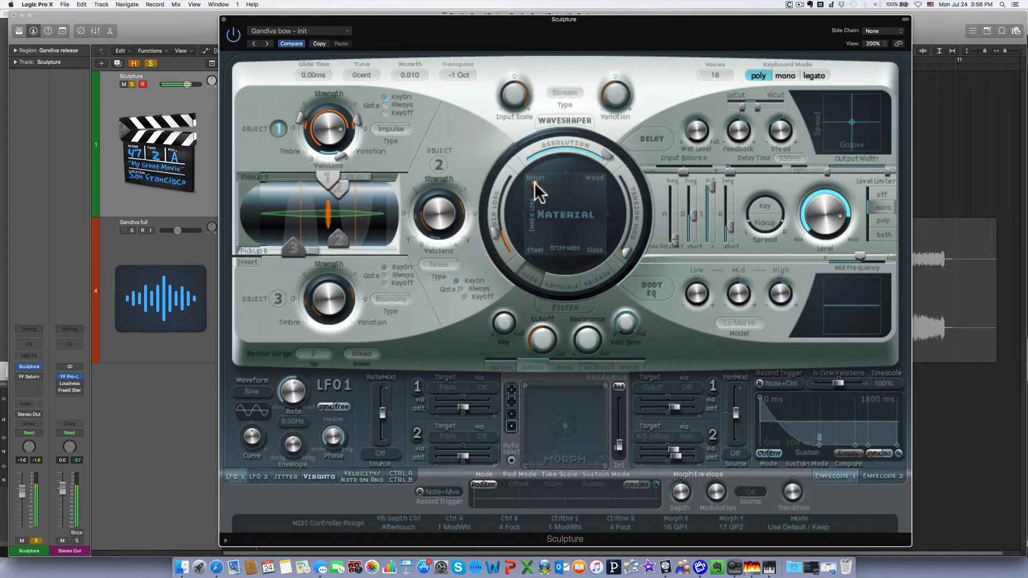
{"action": "left_click_drag", "start_coordinate": [536, 184], "coordinate": [595, 183]}
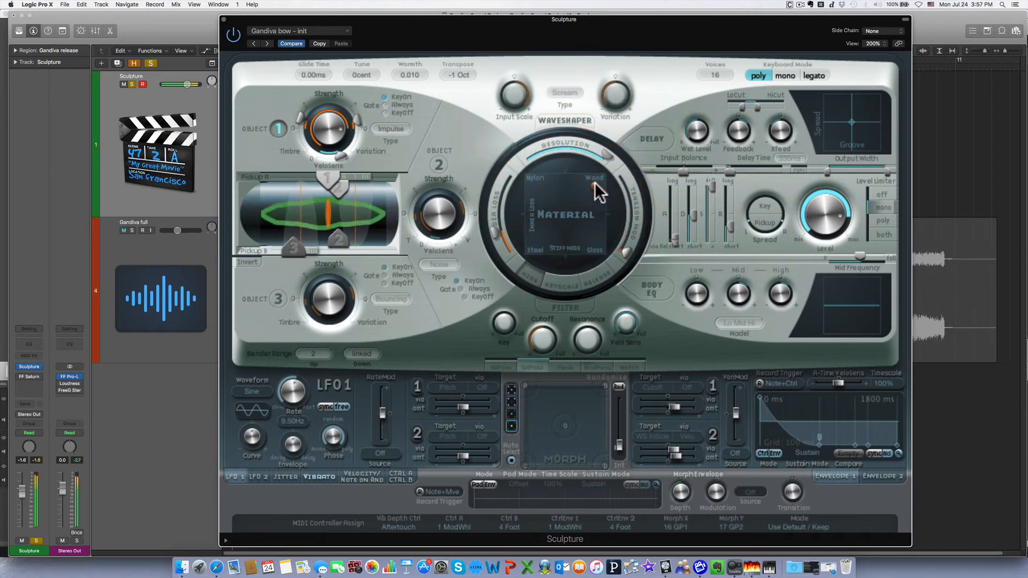
{"action": "left_click_drag", "start_coordinate": [594, 184], "coordinate": [587, 223]}
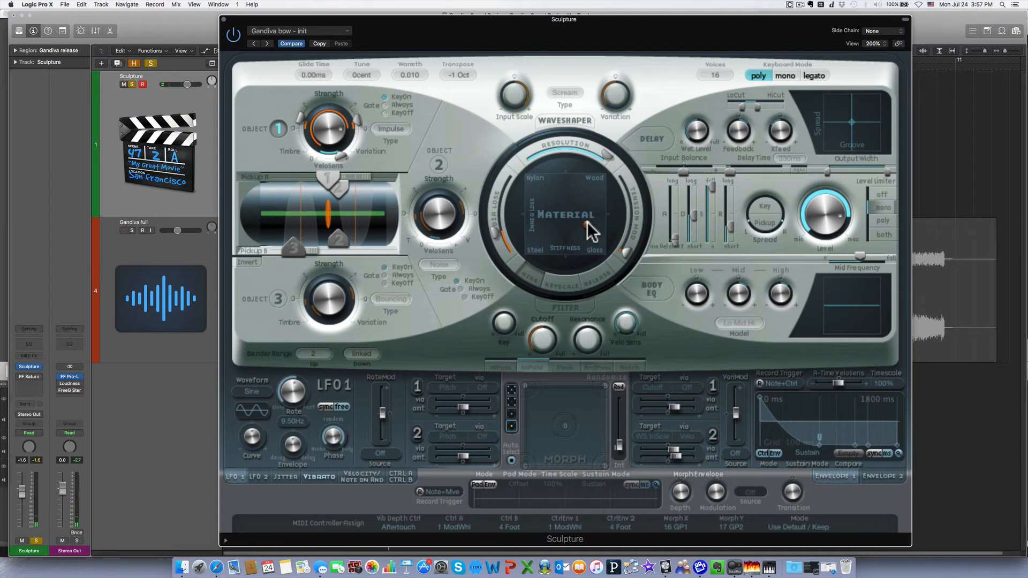
{"action": "left_click_drag", "start_coordinate": [587, 223], "coordinate": [538, 238]}
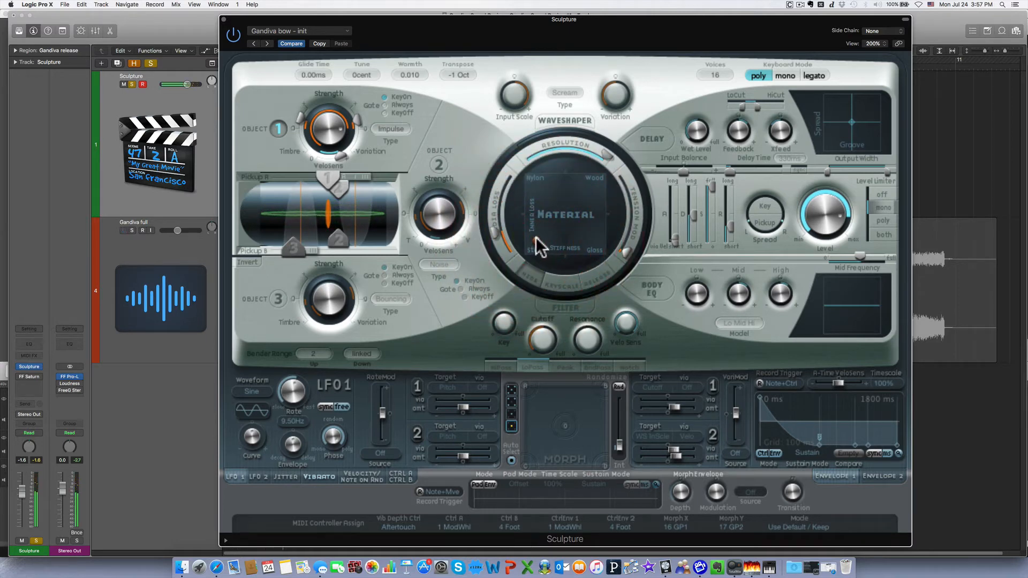
{"action": "left_click_drag", "start_coordinate": [536, 237], "coordinate": [552, 228]}
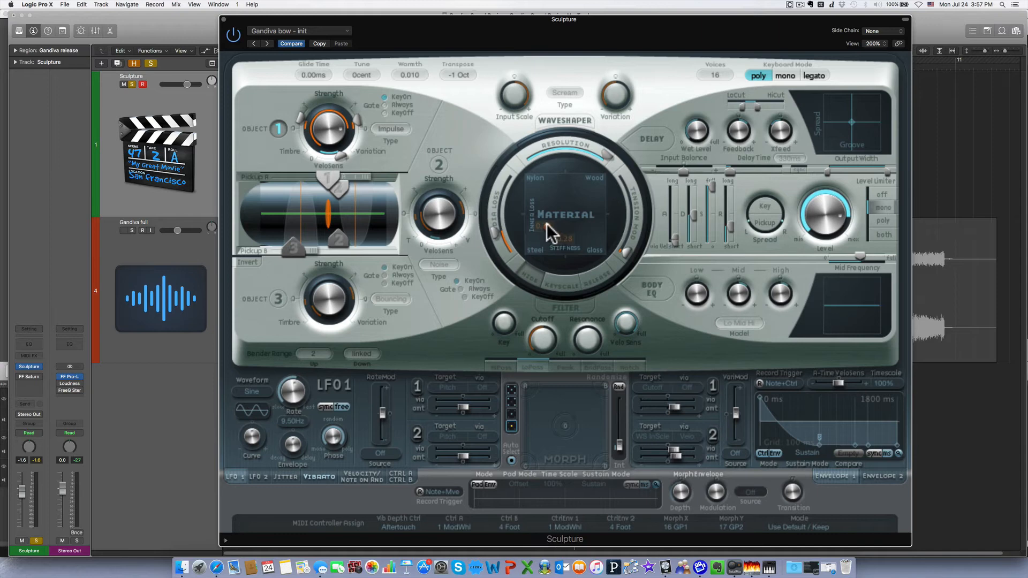
{"action": "left_click_drag", "start_coordinate": [547, 223], "coordinate": [548, 226]}
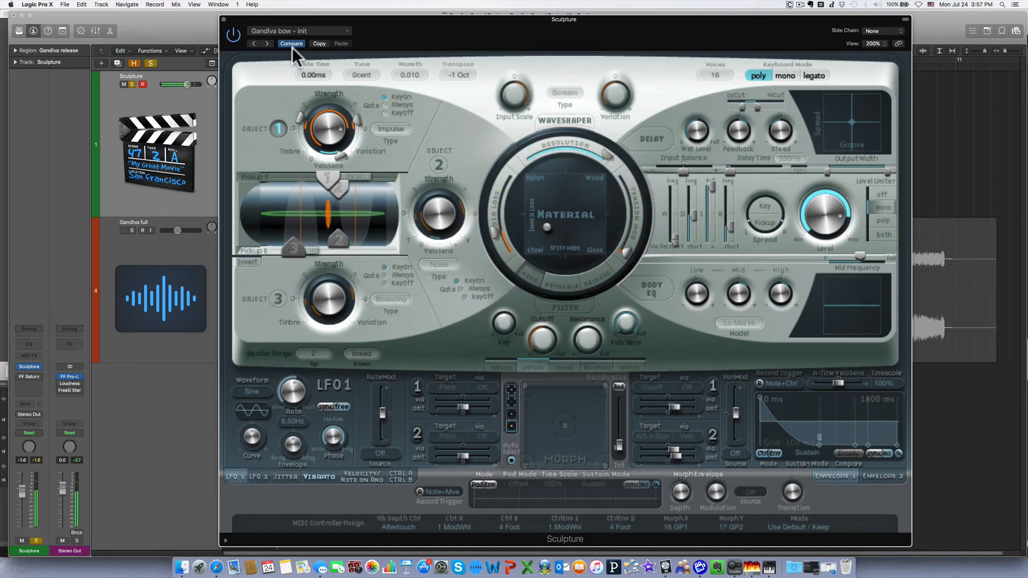
Step: Reload the "Gandiva bow - init" setting to discard the material experiments
{"action": "left_click", "coordinate": [290, 30]}
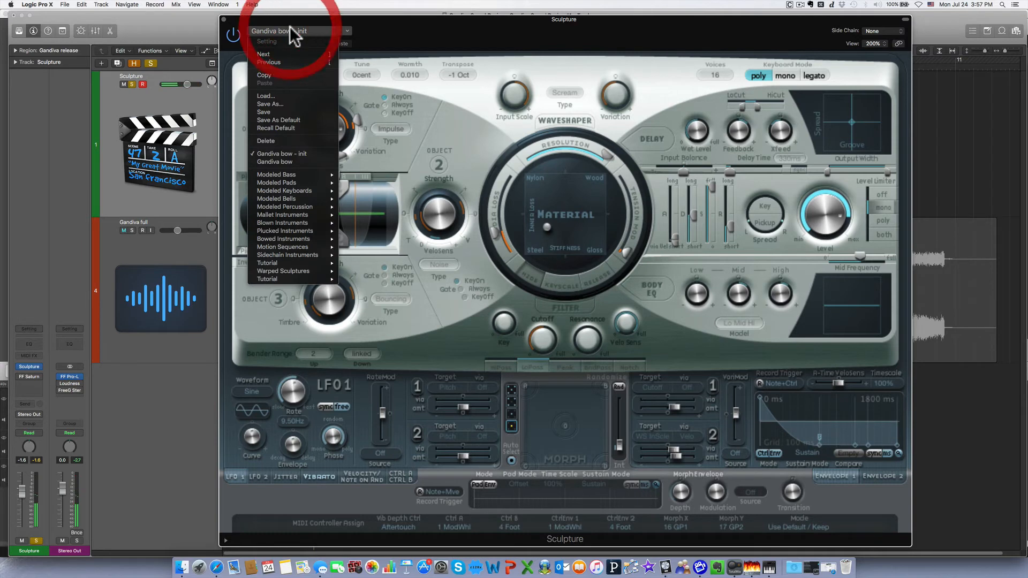
{"action": "left_click", "coordinate": [293, 150]}
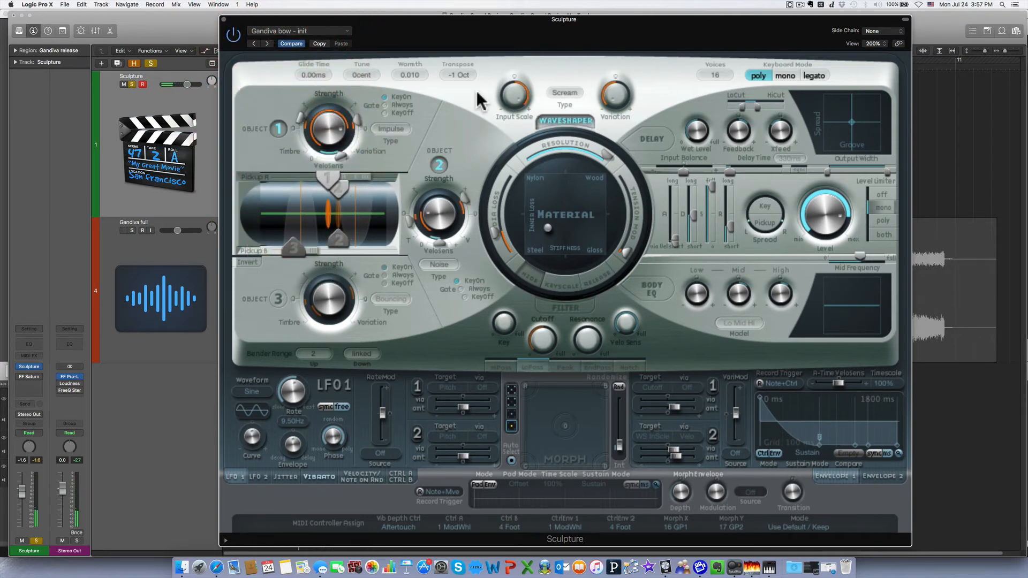
Step: Switch on the Filter and activate Envelope 1's first modulation target, Cutoff, comparing the sound with and without the modulation
{"action": "left_click", "coordinate": [573, 307]}
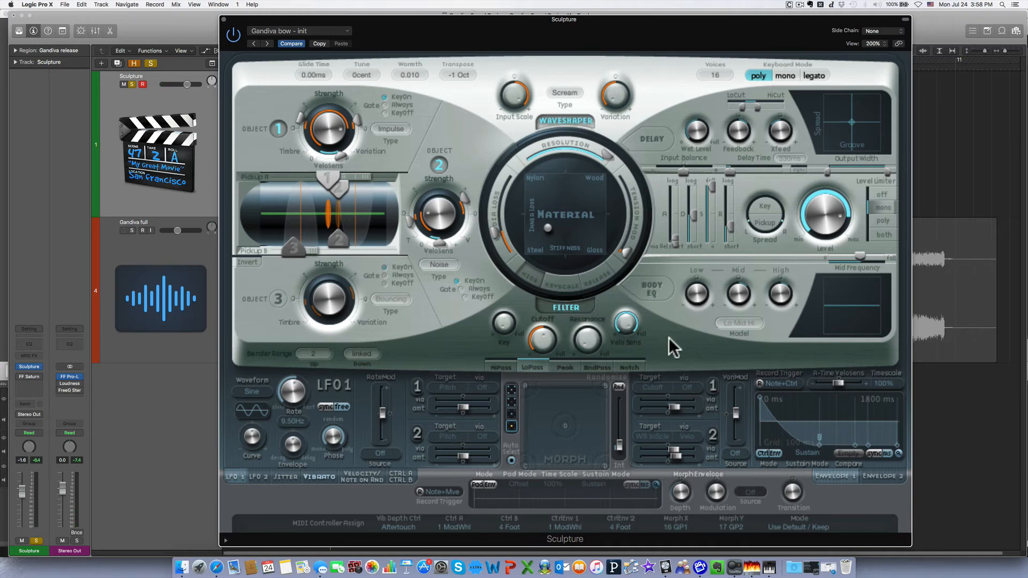
{"action": "left_click", "coordinate": [714, 386]}
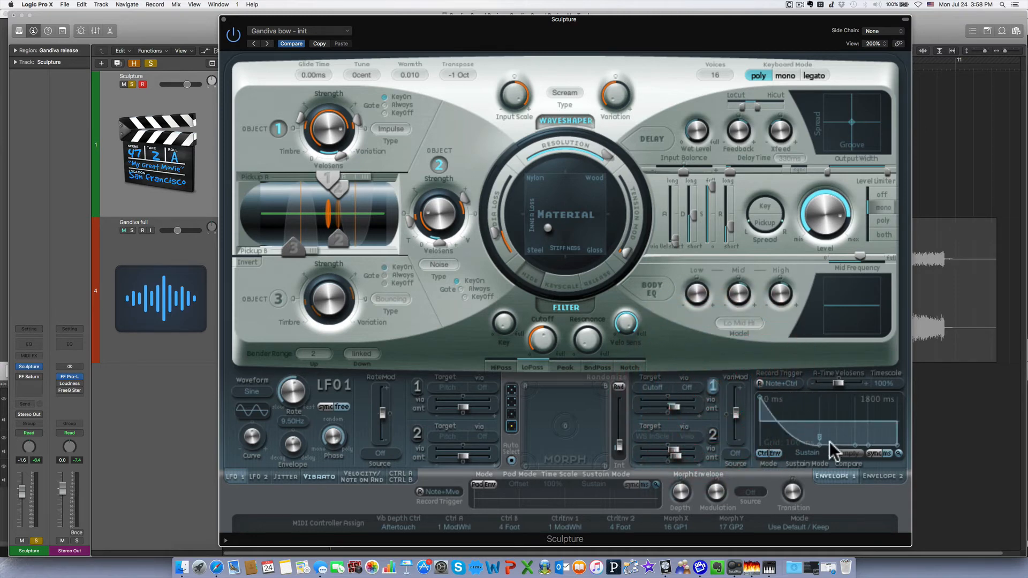
{"action": "left_click", "coordinate": [712, 386]}
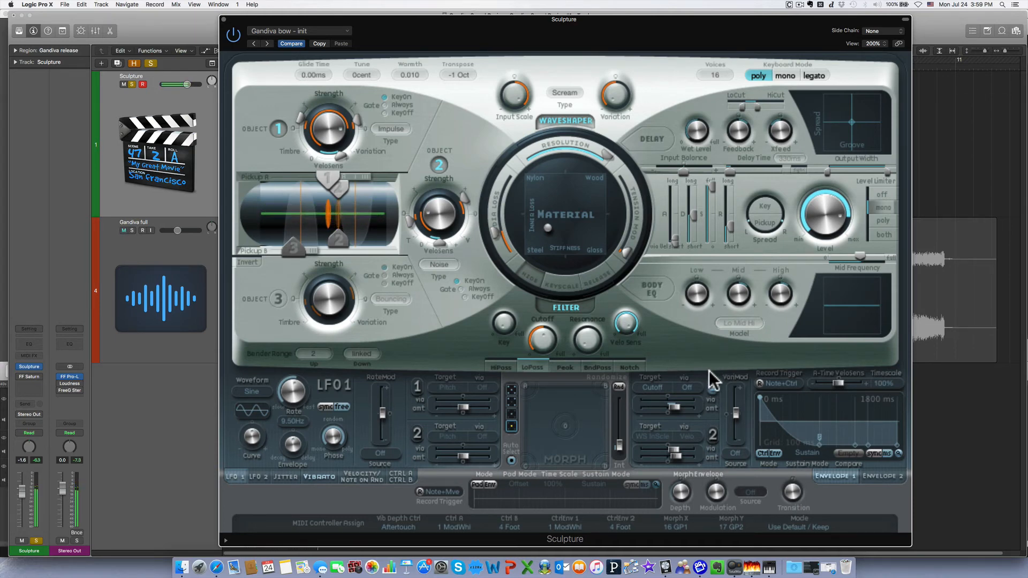
{"action": "left_click", "coordinate": [713, 385]}
{"action": "left_click", "coordinate": [712, 386]}
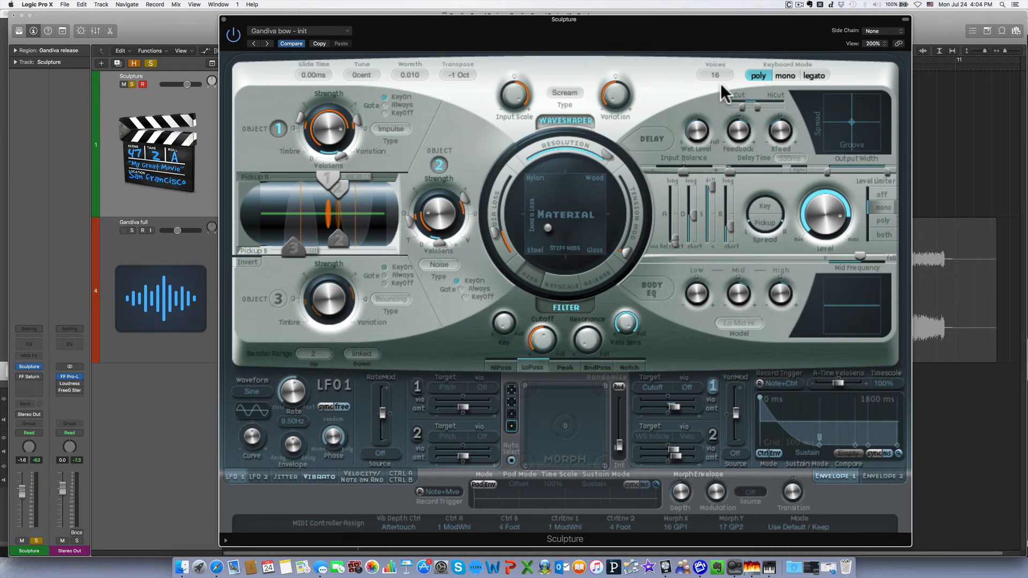
Step: Switch on the Delay with its time in milliseconds instead of tempo sync, and switch on the Body EQ
{"action": "left_click", "coordinate": [657, 136]}
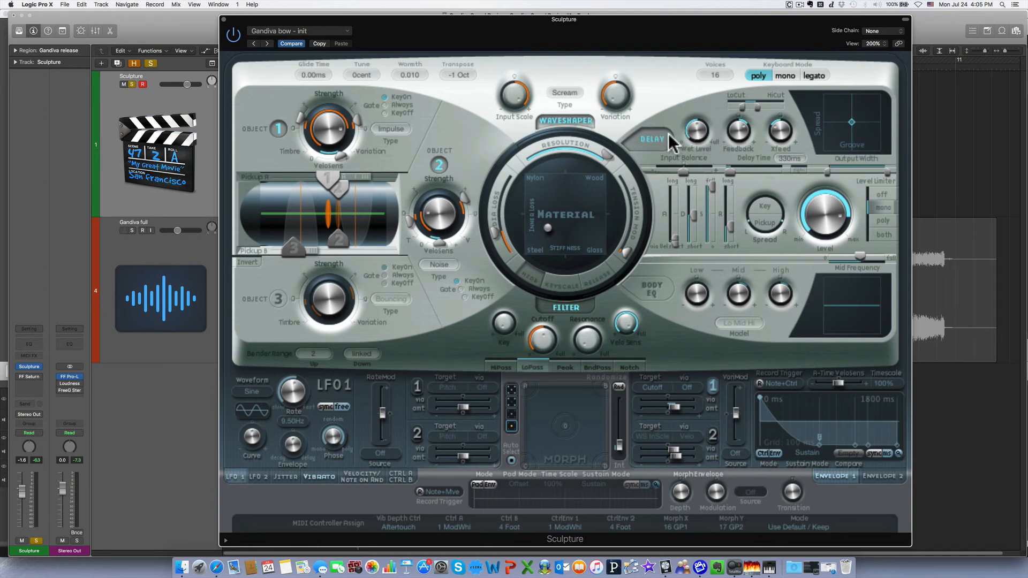
{"action": "left_click", "coordinate": [801, 171]}
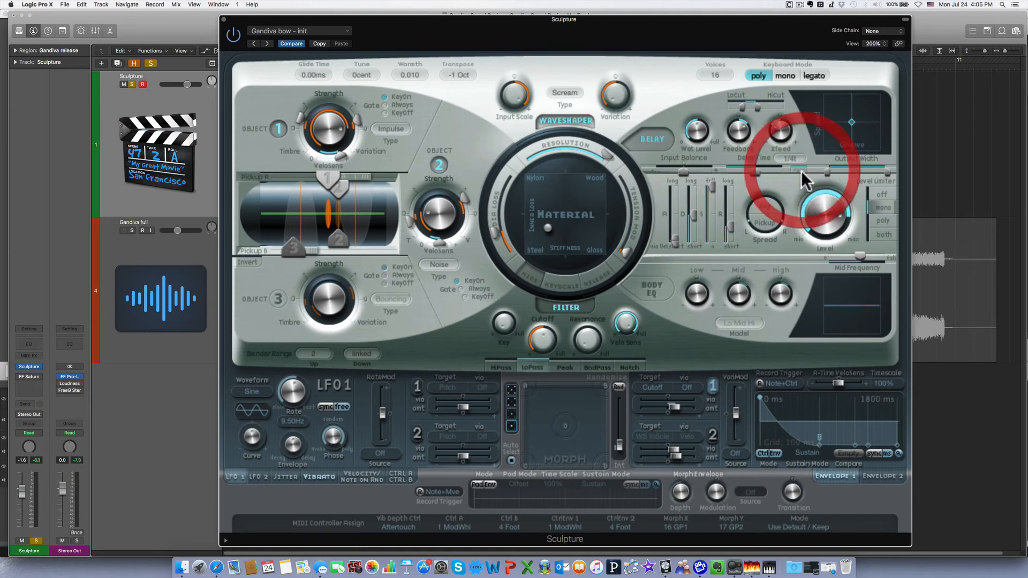
{"action": "left_click", "coordinate": [802, 171]}
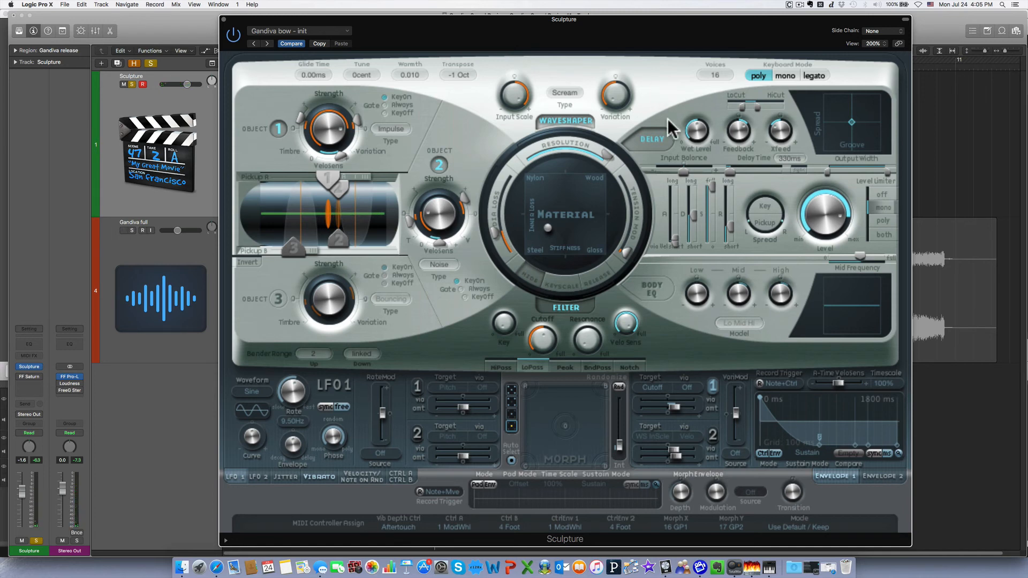
{"action": "left_click", "coordinate": [660, 290]}
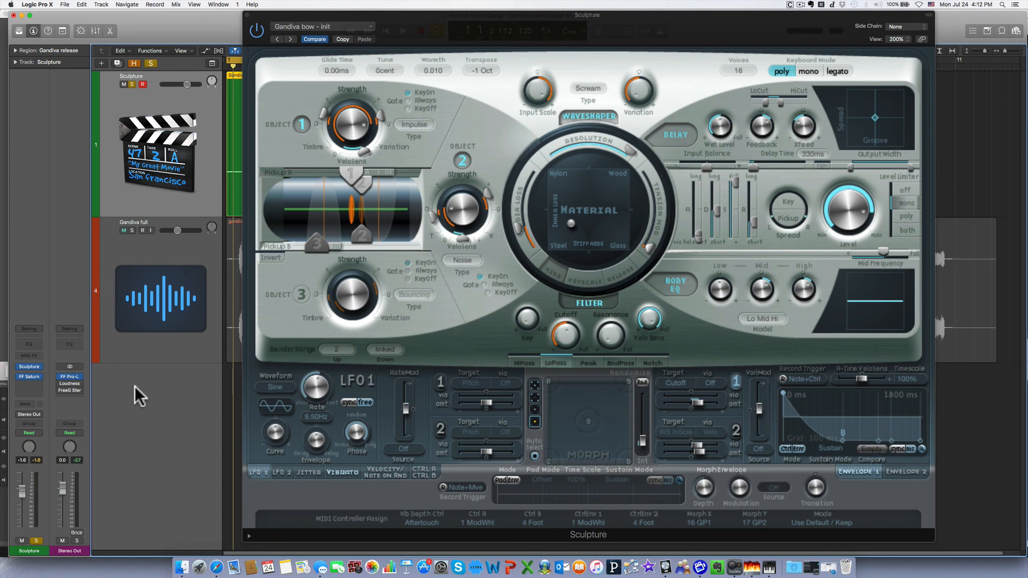
Step: Inspect the FF Saturn plug-in on the Sculpture track, close its window and play back the processed sound
{"action": "left_click", "coordinate": [31, 377]}
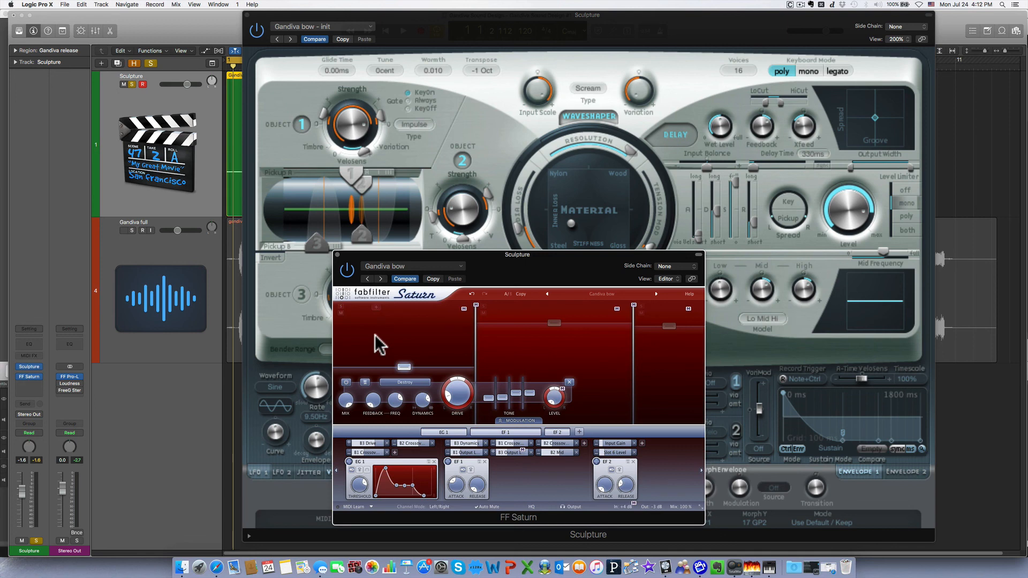
{"action": "key", "text": "super+w"}
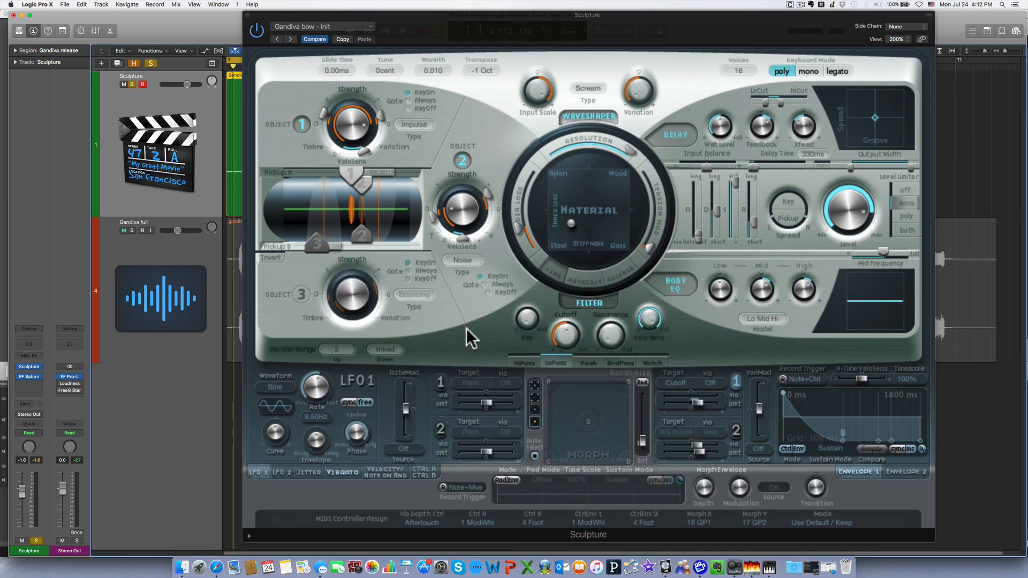
{"action": "key", "text": "space"}
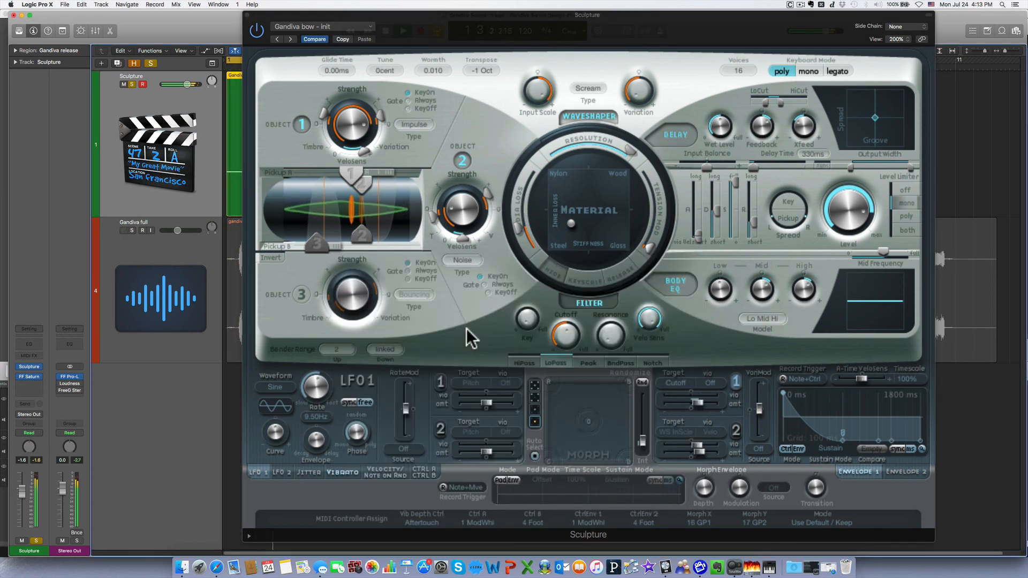